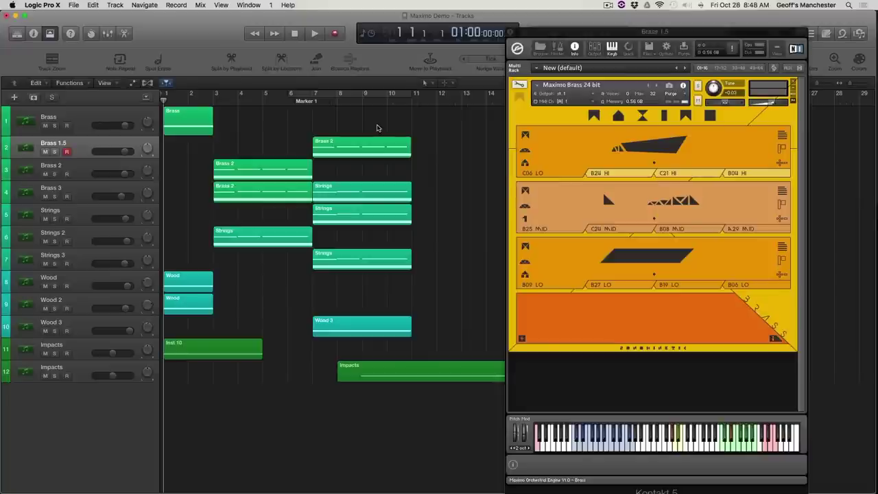
- Play the orchestral arrangement, rewind to bar 1, and cycle bars 6 to 11
key(space)
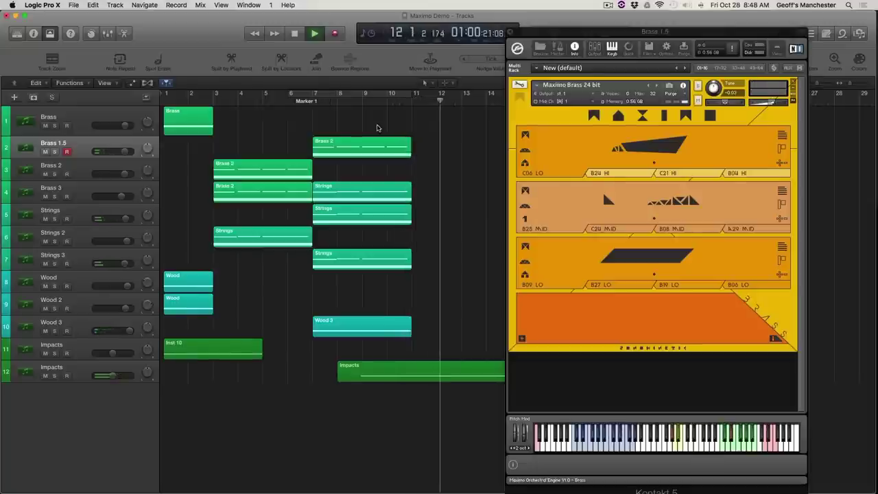
key(space)
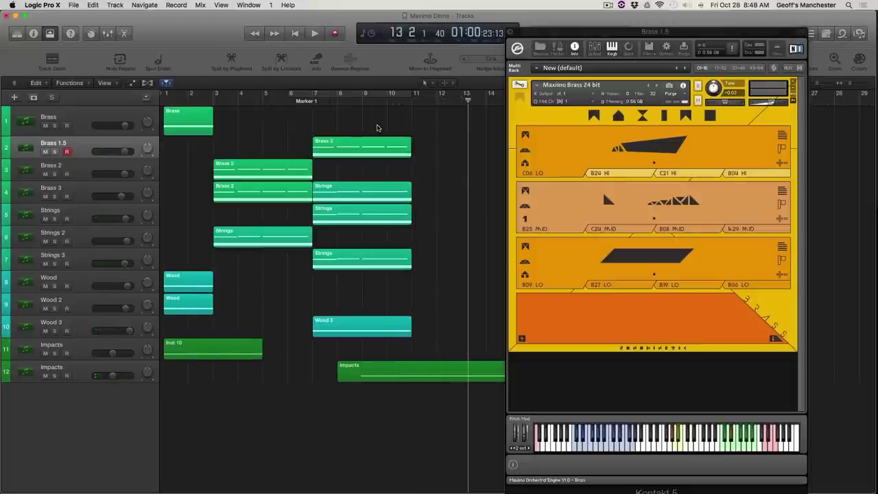
key(Return)
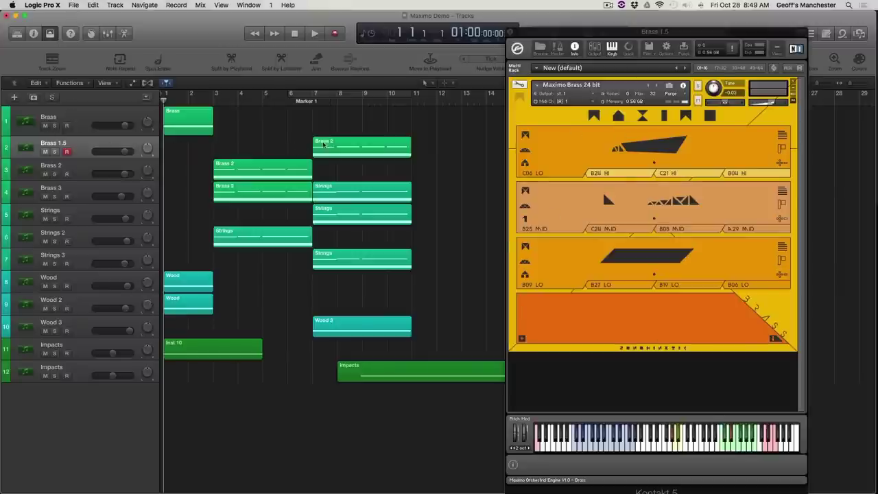
click(316, 93)
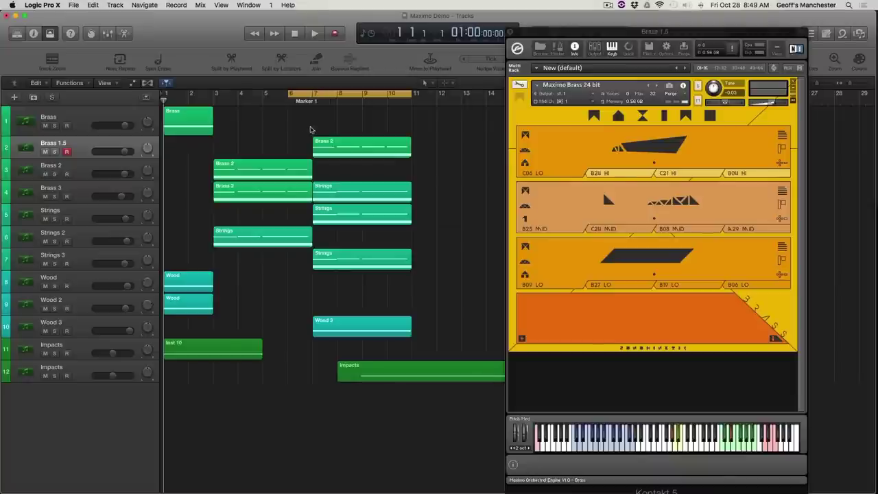
- Solo Brass 1.5 and play its Brass 2 region over the cycled bars
click(54, 152)
key(space)
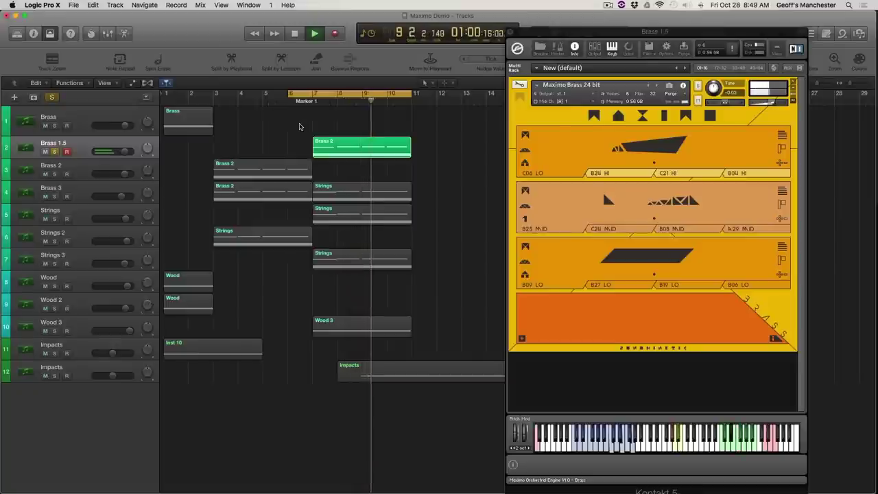
key(space)
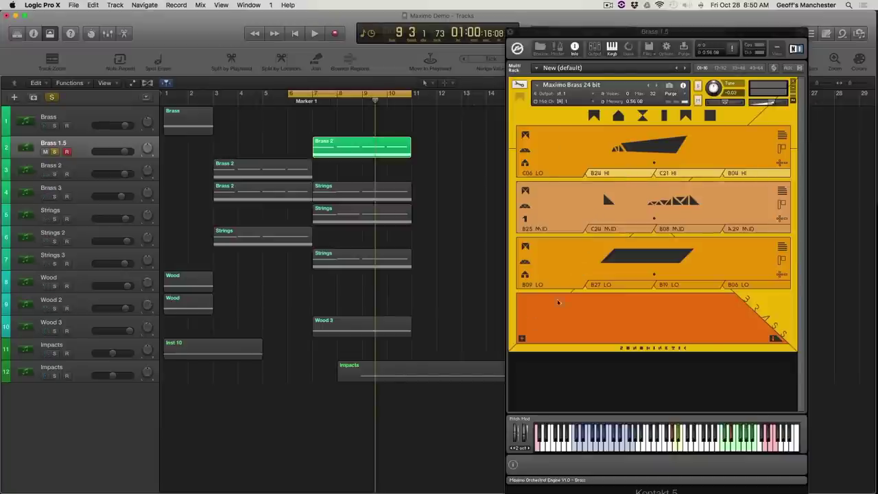
- Open the top row's Phrase Picker and browse the LOW and other register phrase lists
click(636, 148)
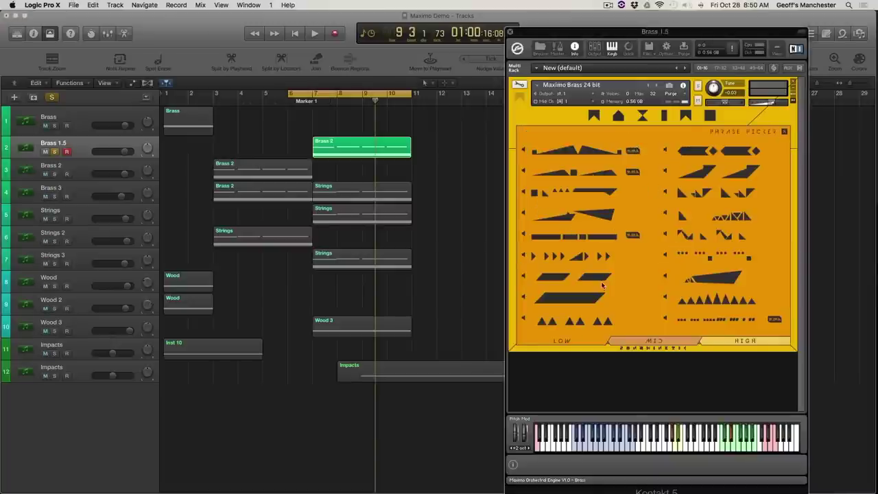
click(568, 345)
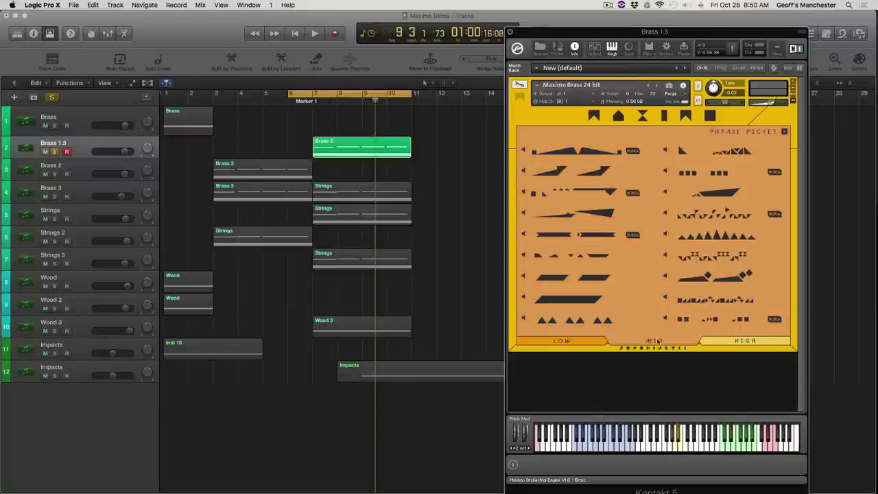
click(576, 341)
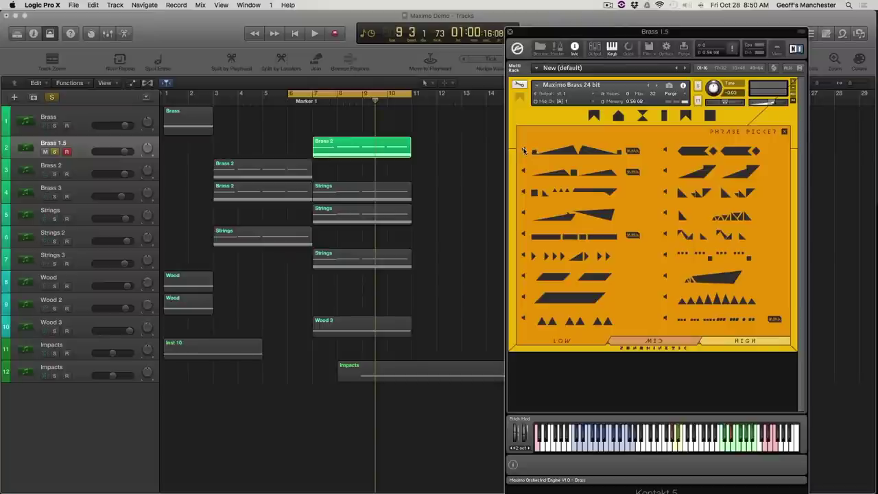
- Preview several brass phrases, load one into the top row, and check the middle row's choices
click(525, 153)
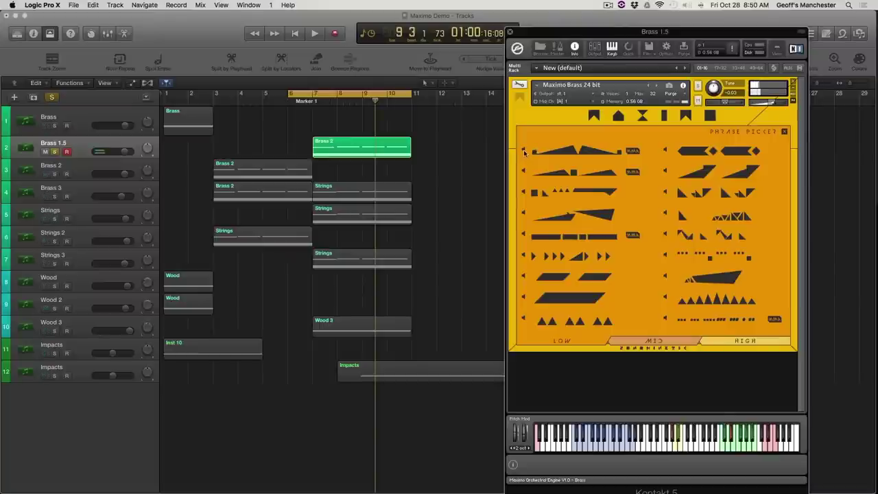
click(665, 193)
click(666, 277)
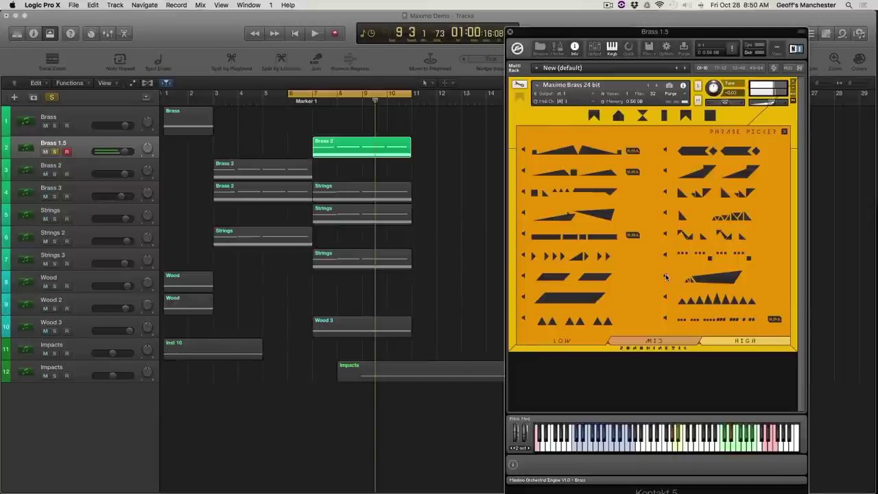
click(717, 279)
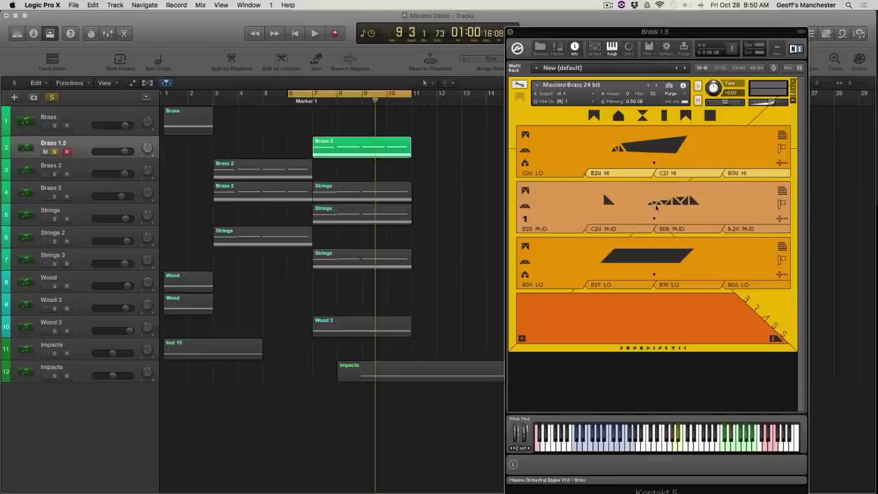
click(605, 207)
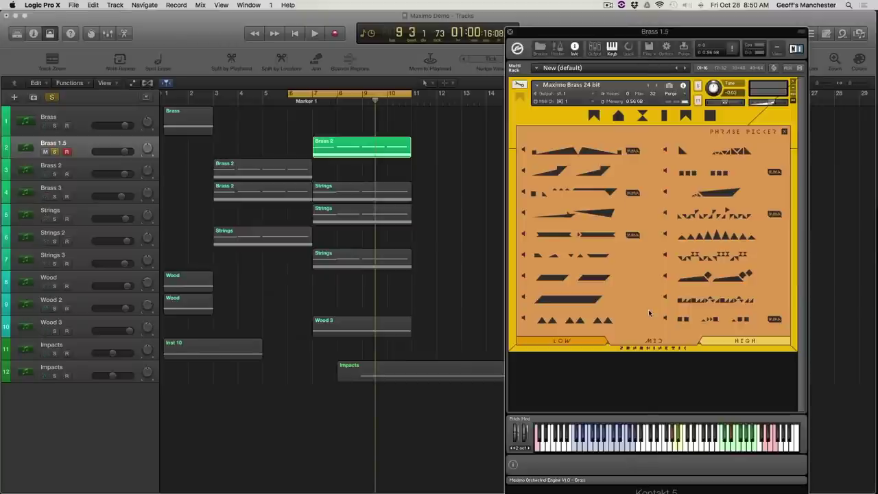
click(786, 132)
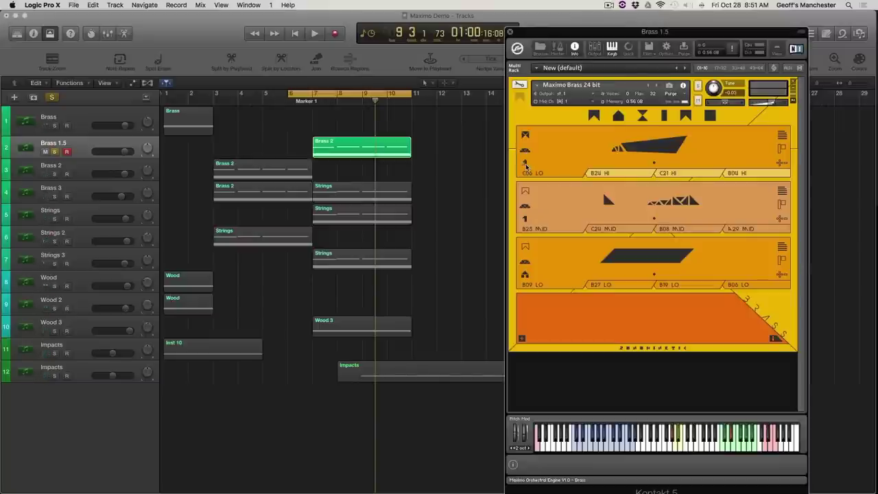
- Switch the top Maximo Brass row's playback mode using its mode icon
click(524, 165)
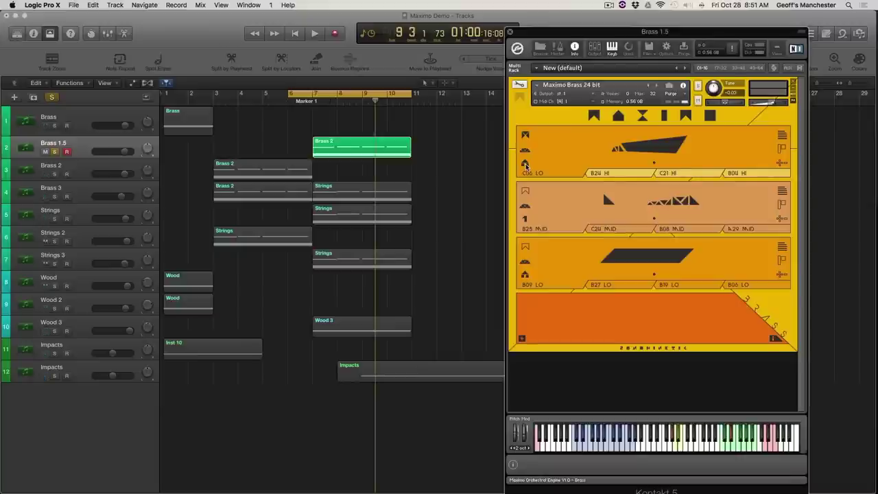
- Drag the top brass phrase's MIDI onto track 6 Strings 2, close the notation, and select Strings 2
click(782, 138)
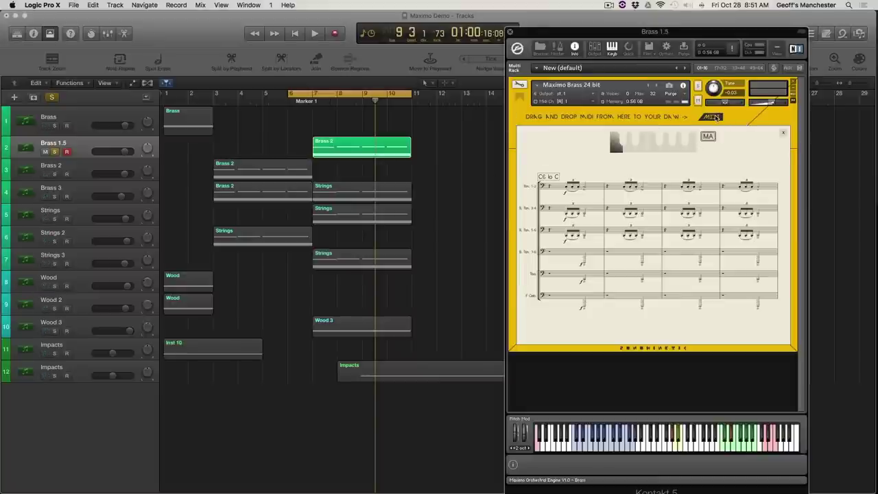
drag(509, 139, 333, 310)
click(783, 133)
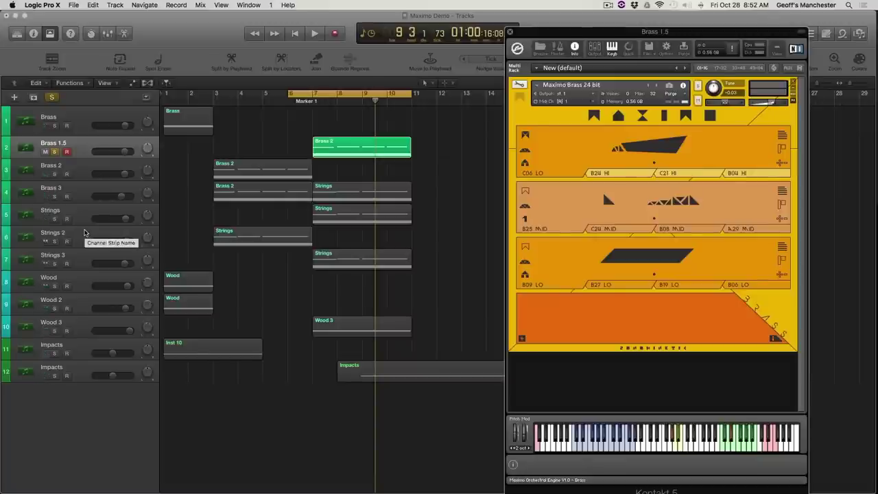
click(85, 233)
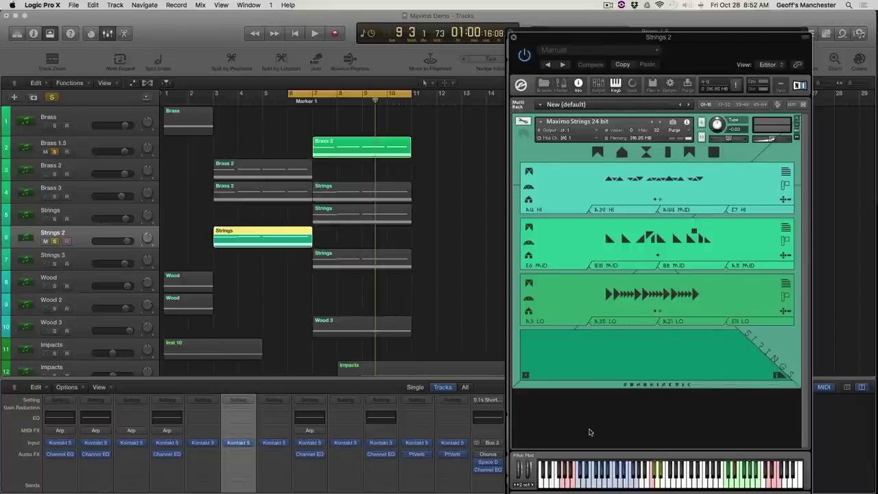
- Unsolo Brass 1.5 and play the Maximo Strings 24 bit phrase rows on Strings 2
click(54, 151)
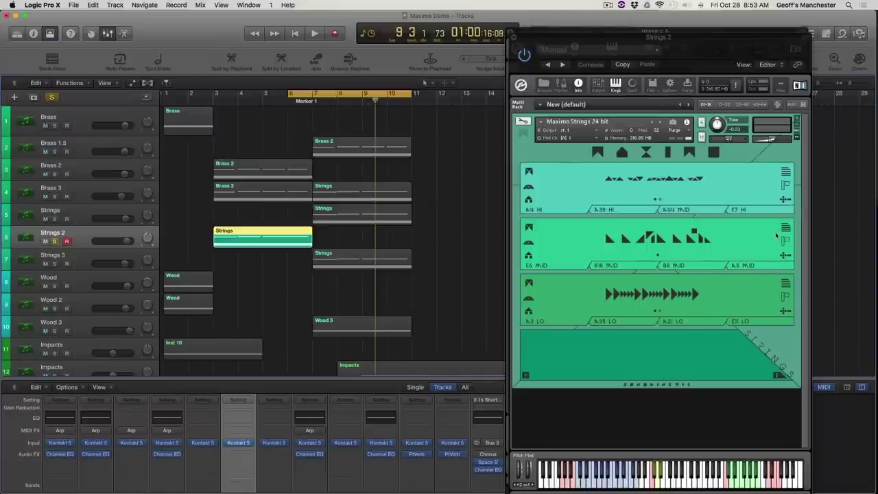
click(785, 301)
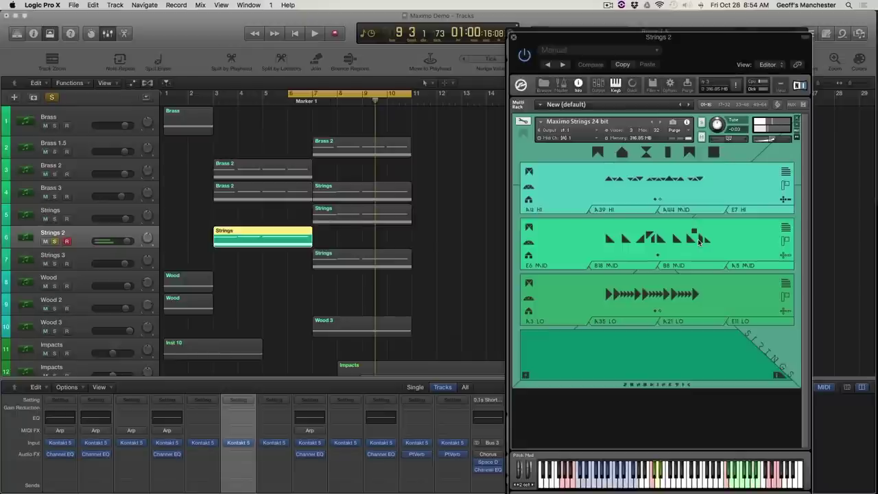
- Show the Maximo Strings settings tabs and place the top phrase row's position marker
click(525, 372)
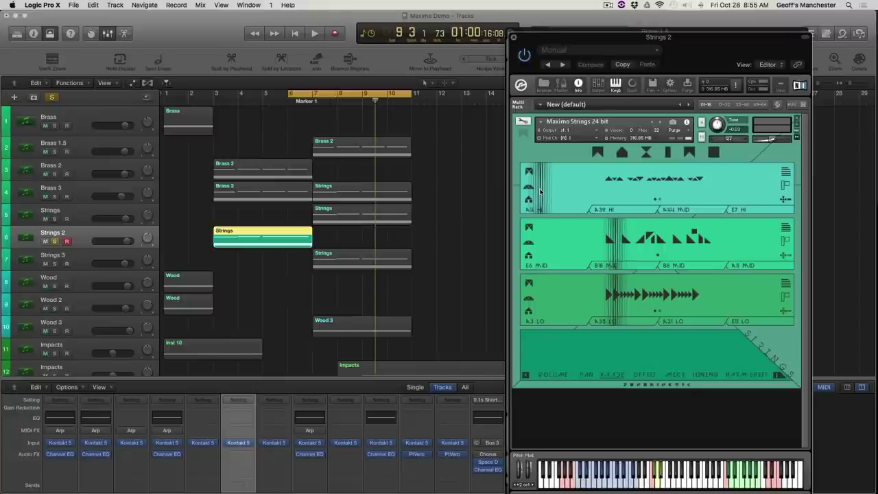
click(656, 191)
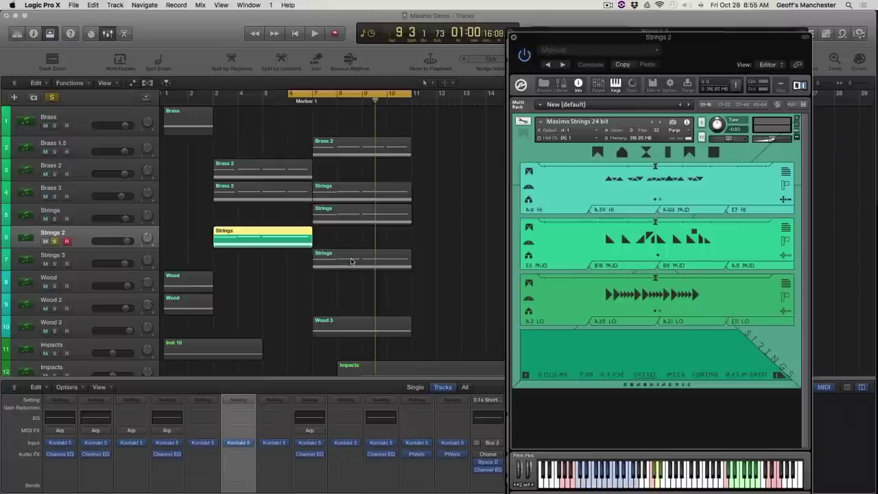
- Unsolo Strings 2, solo Wood 3, and open its Maximo Woodwinds Kontakt window
scroll(352, 291, down, 1)
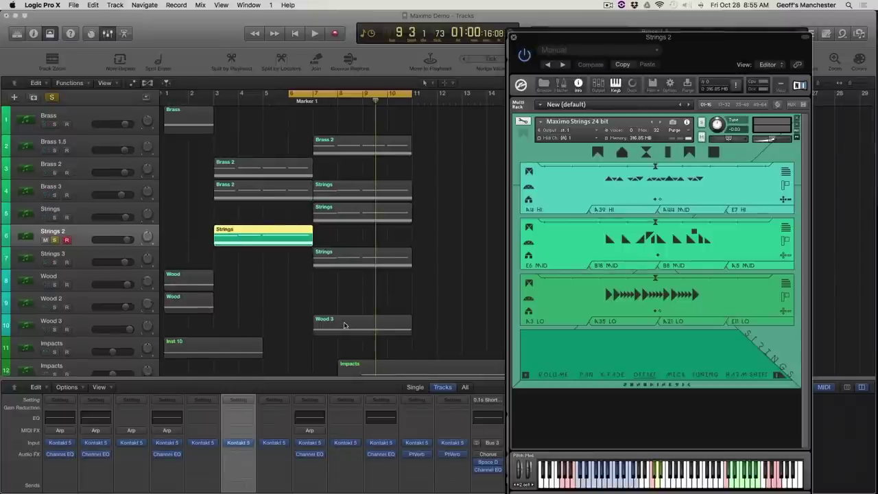
click(344, 325)
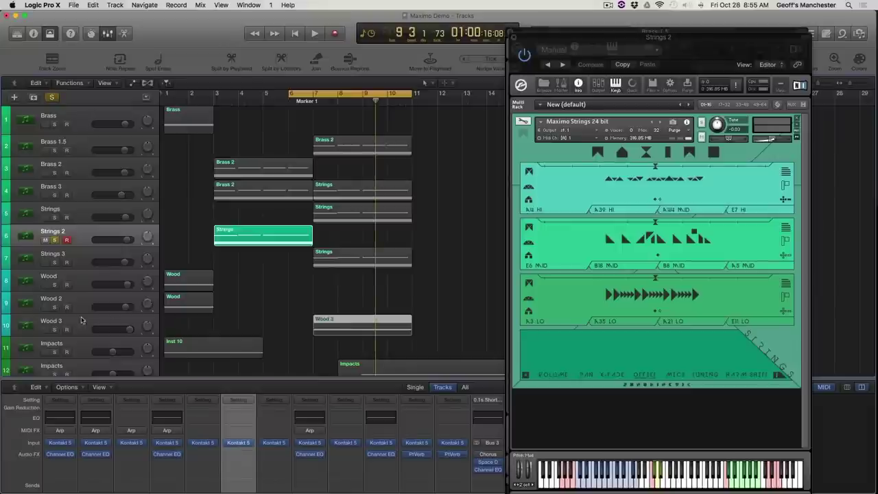
key(ctrl+alt+super+s)
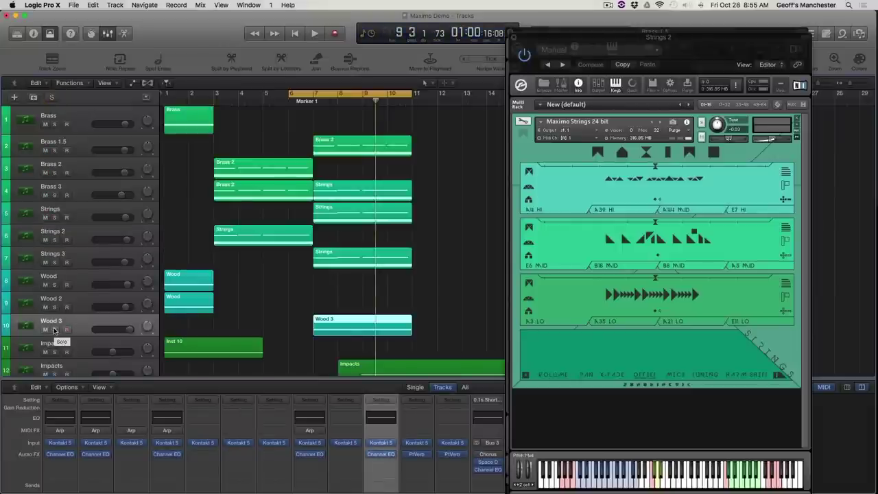
click(54, 330)
drag(509, 20, 612, 29)
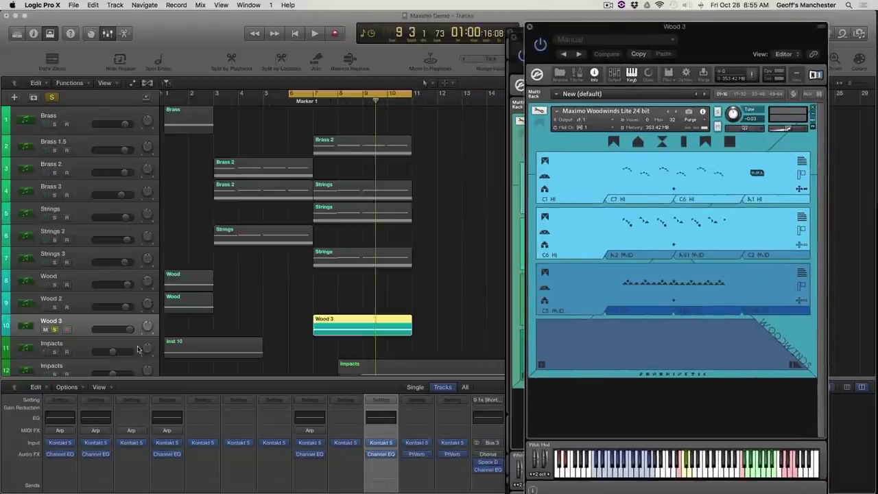
- Preview and load a different repeated-note phrase into the Woodwinds middle row
click(800, 189)
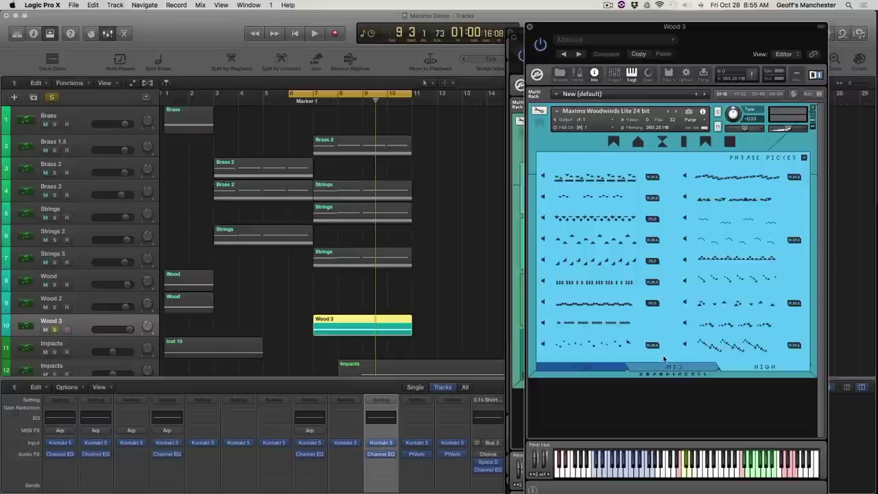
click(666, 368)
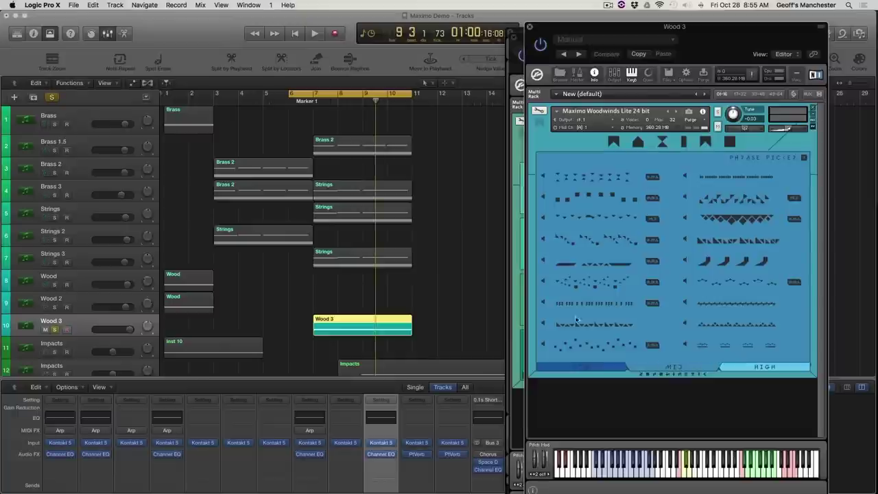
click(542, 302)
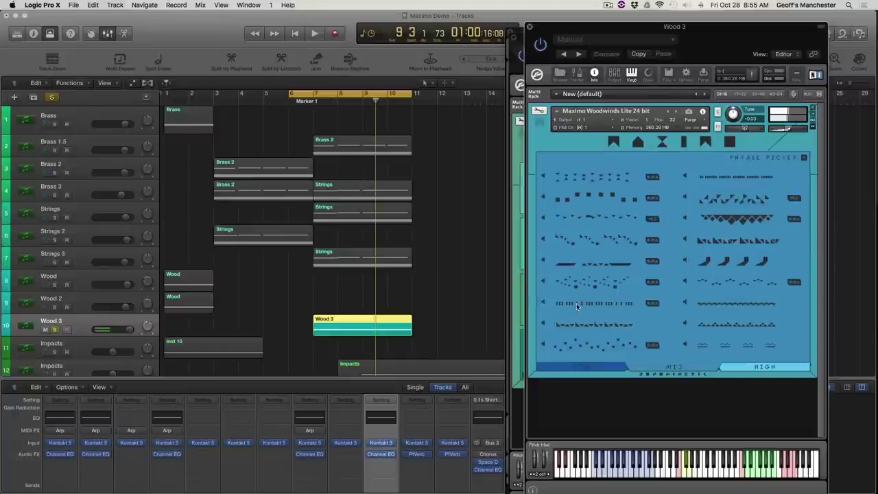
click(577, 303)
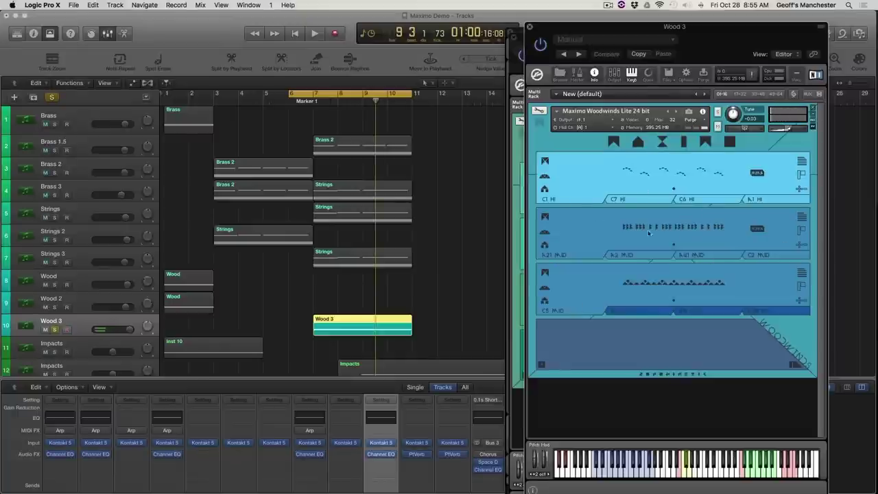
click(750, 310)
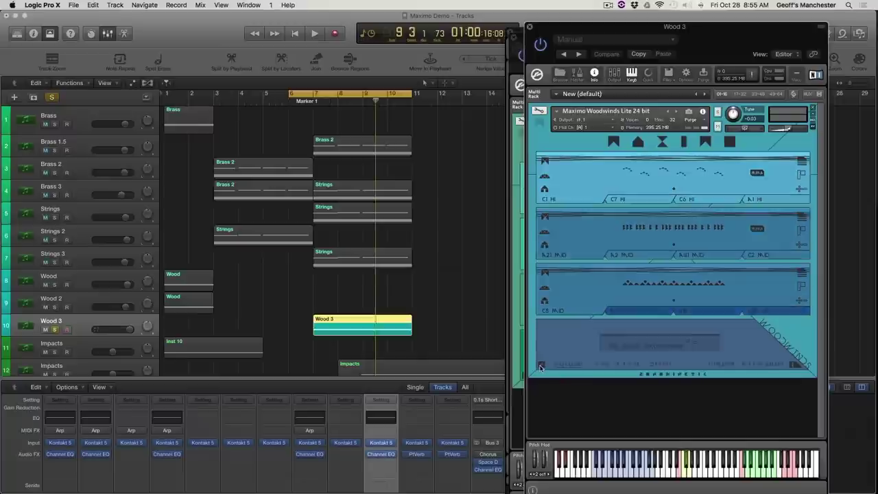
- In the OFFSET tab, move the top marker well left, middle right, bottom slightly left
click(658, 365)
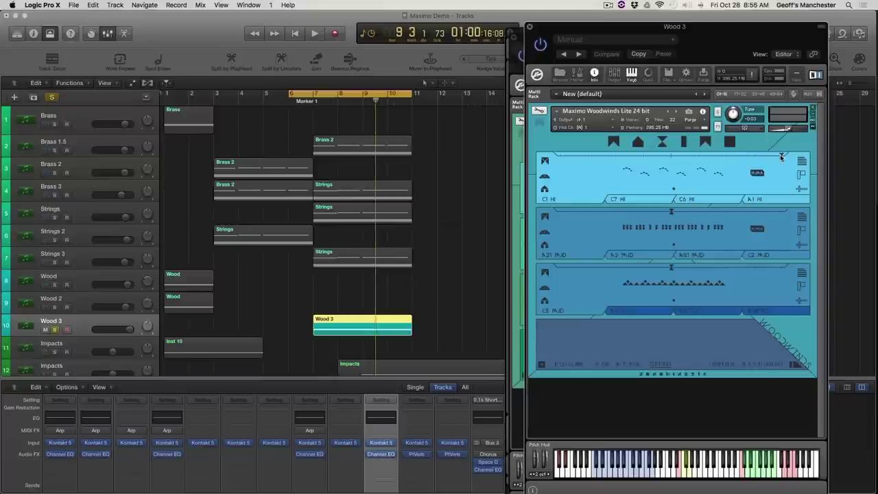
drag(690, 158, 662, 159)
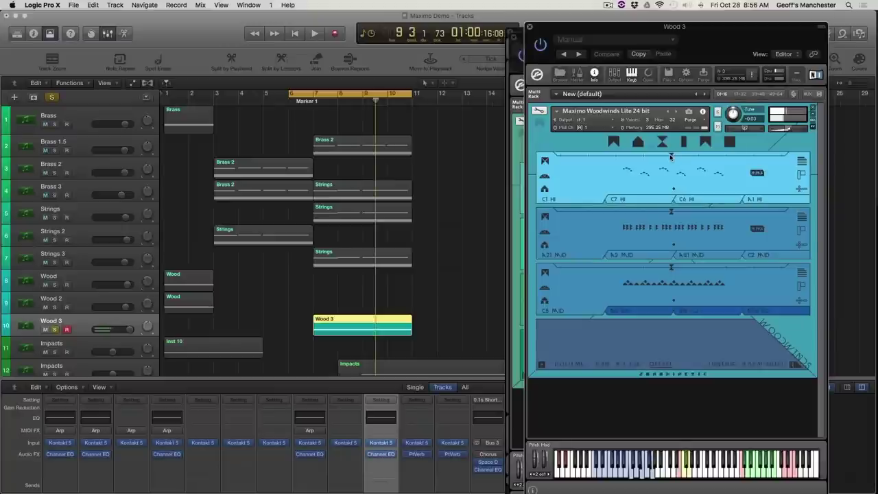
drag(671, 157, 553, 160)
drag(672, 212, 782, 212)
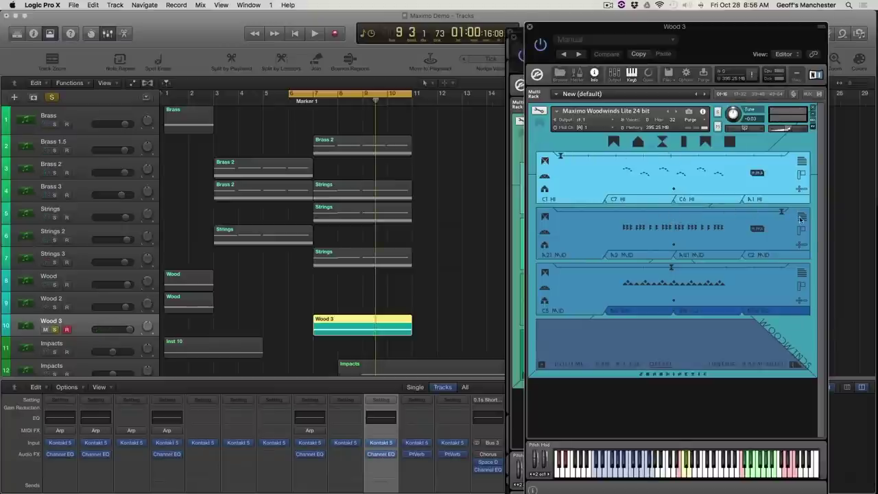
drag(671, 268, 610, 271)
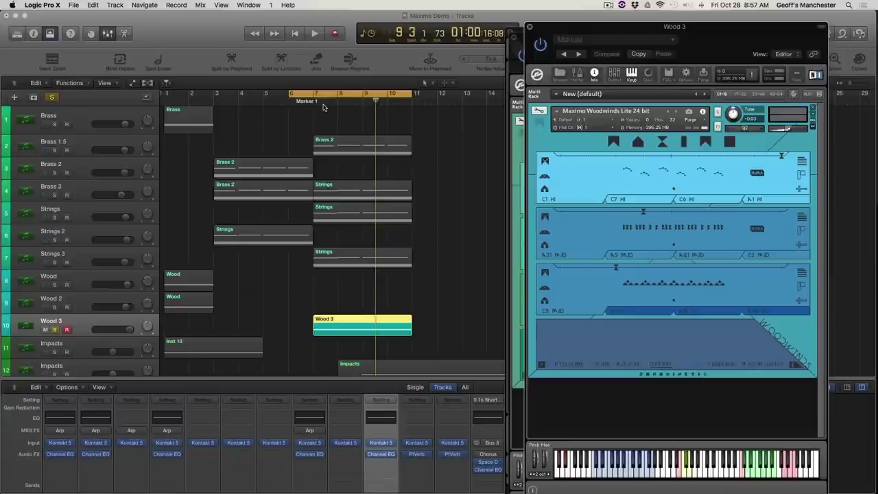
- Rewind the playhead to bar 1 of the Maximo Demo project
key(Return)
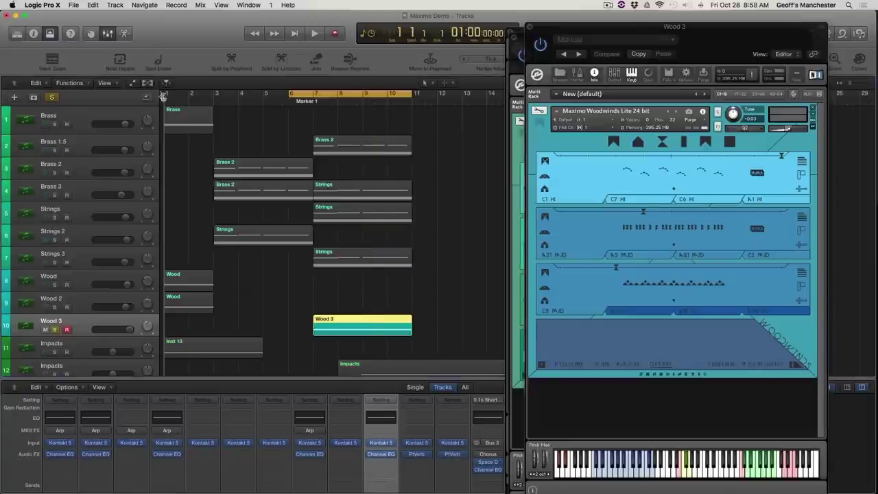